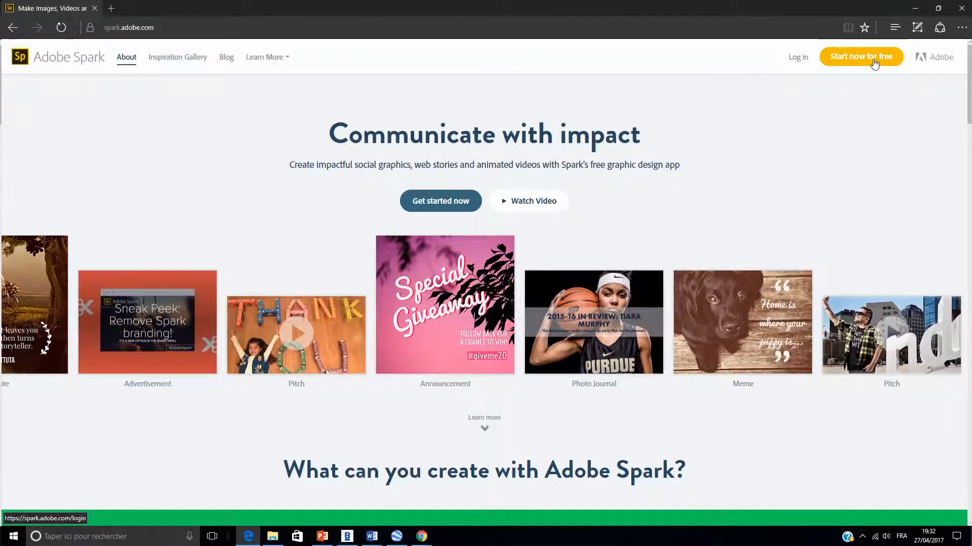
- Log in to Adobe Spark and open the My Projects page to browse the saved video projects
{"action": "left_click", "coordinate": [801, 59]}
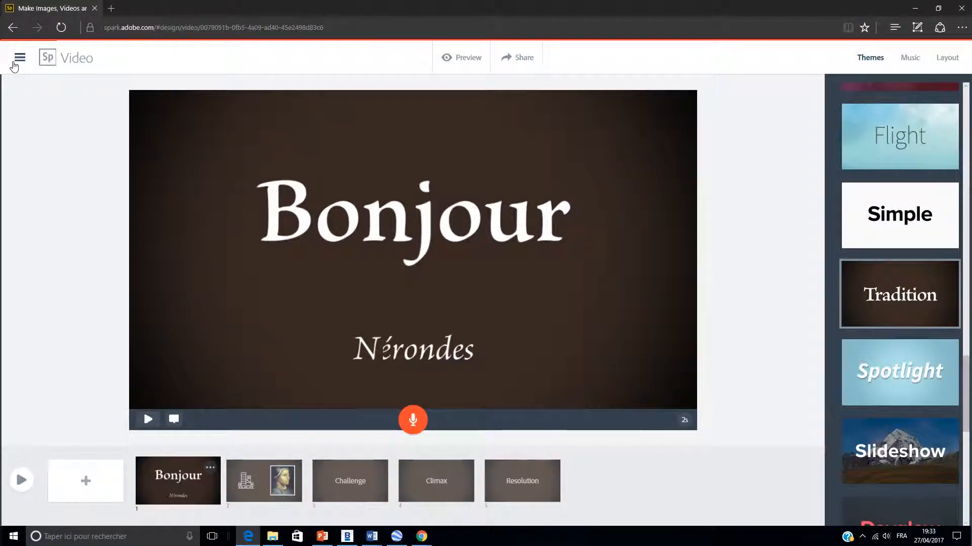
{"action": "left_click", "coordinate": [19, 58]}
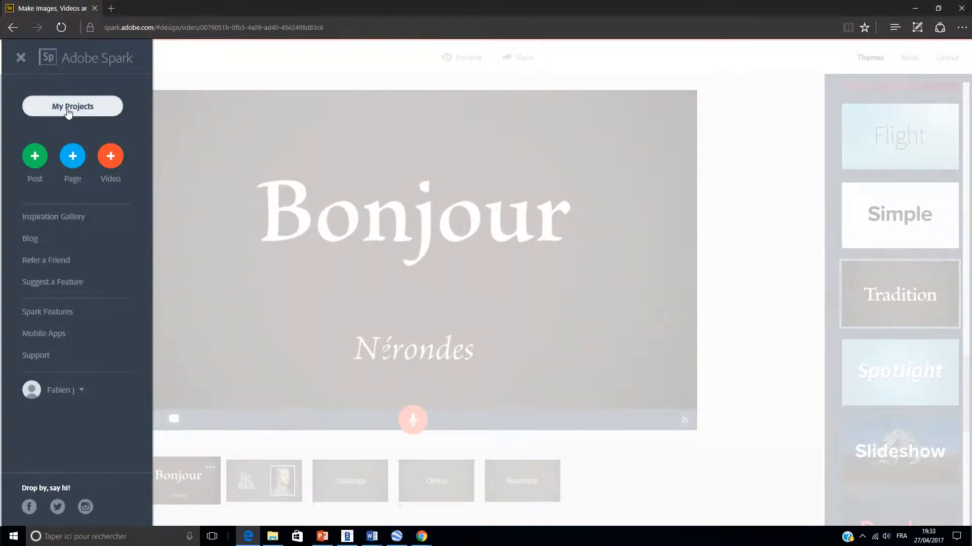
{"action": "left_click", "coordinate": [69, 112]}
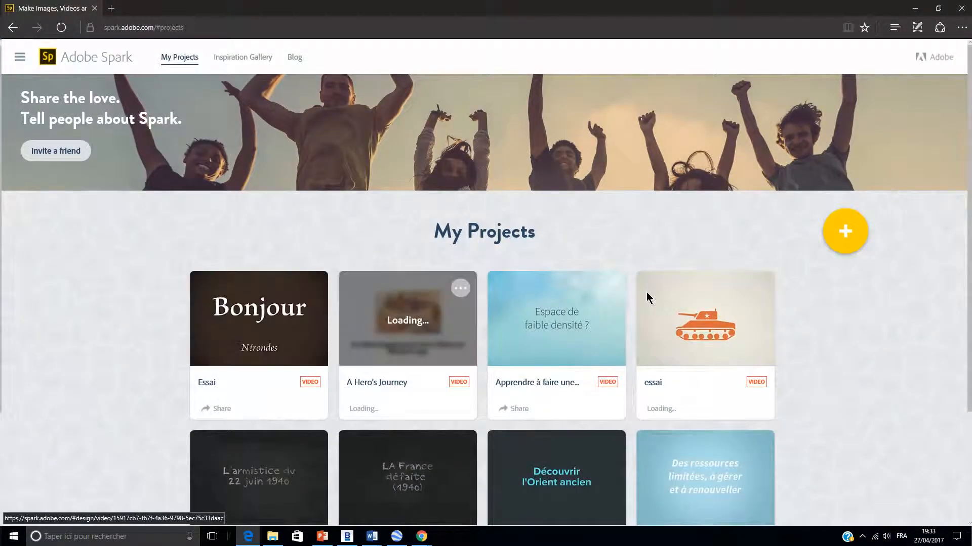
{"action": "scroll", "coordinate": [589, 409], "scroll_direction": "down", "scroll_amount": 3}
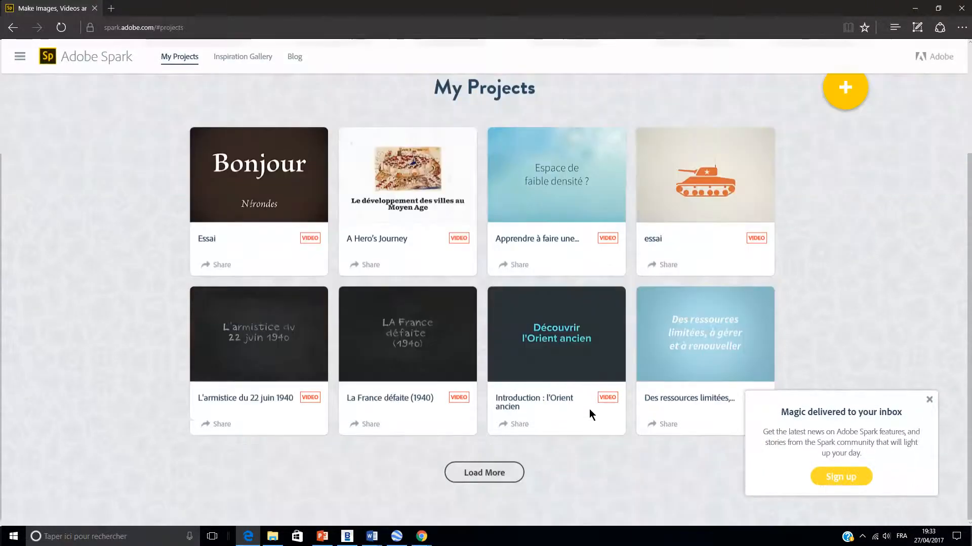
{"action": "mouse_move", "coordinate": [259, 175]}
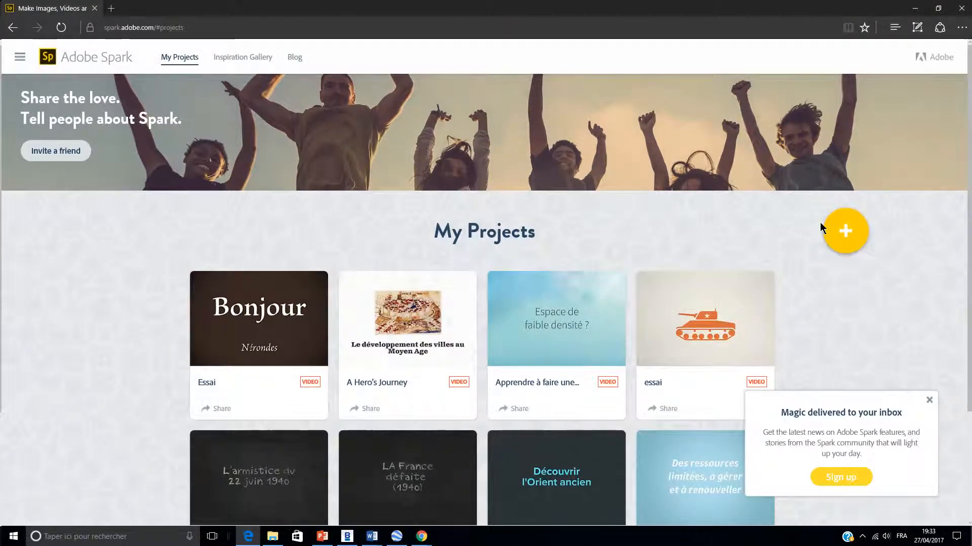
- Create a new video project titled "essai" from the A Hero's Journey story template
{"action": "left_click", "coordinate": [852, 244]}
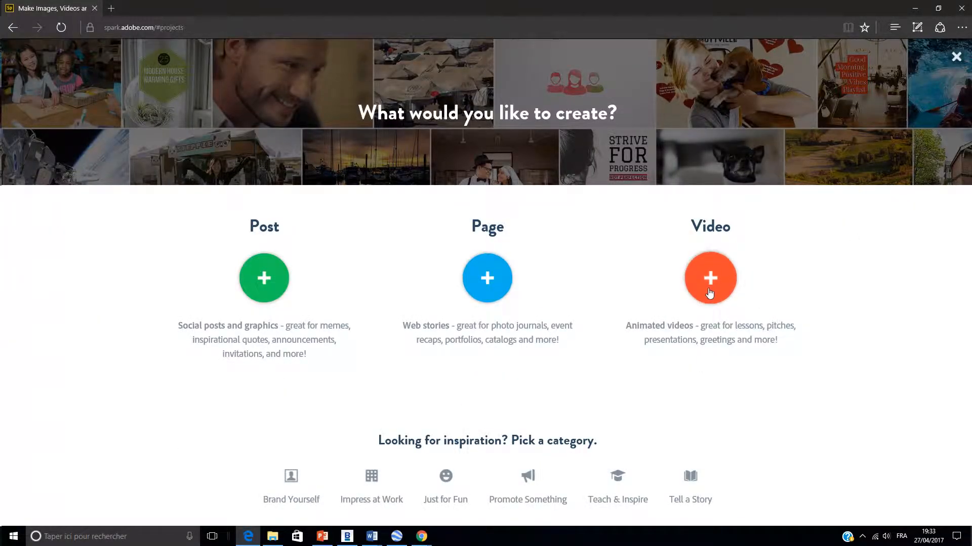
{"action": "left_click", "coordinate": [710, 293]}
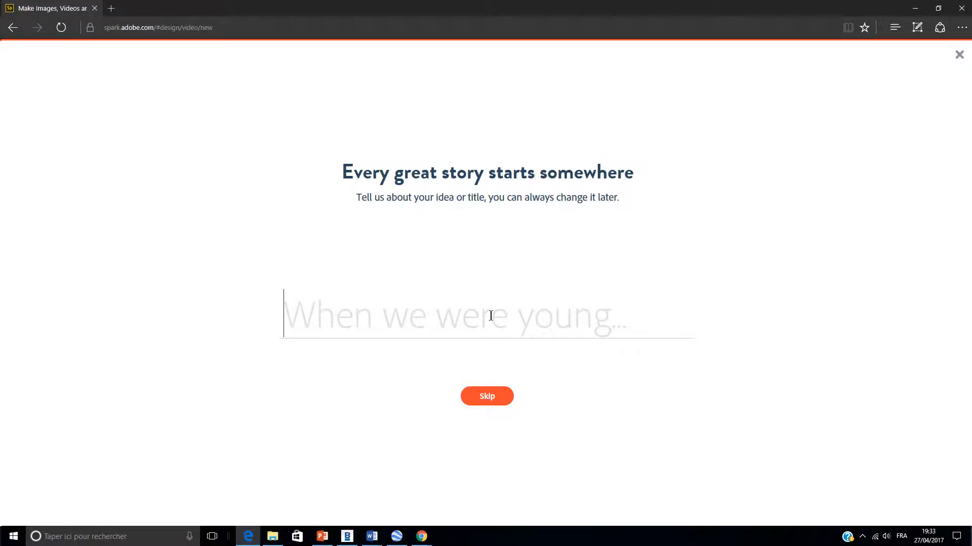
{"action": "type", "text": "essai"}
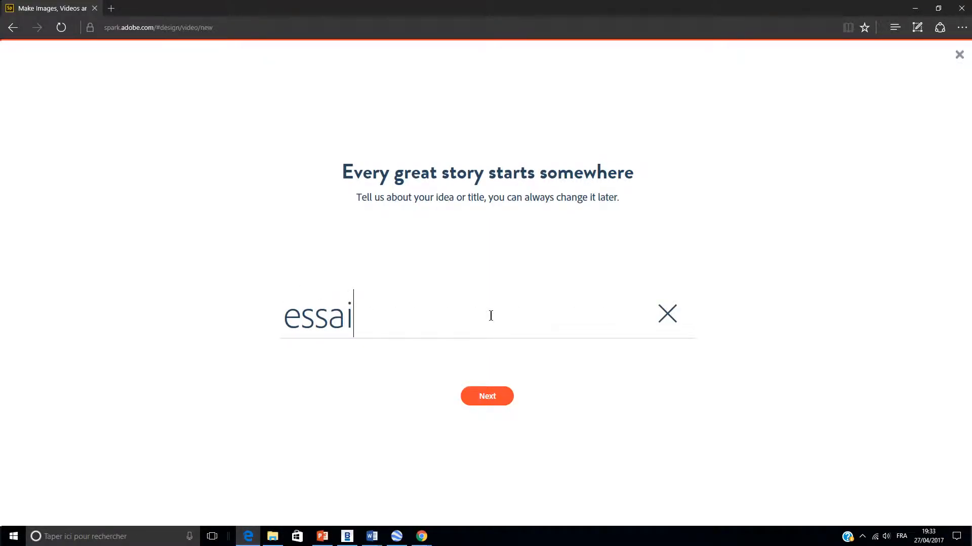
{"action": "key", "text": "Return"}
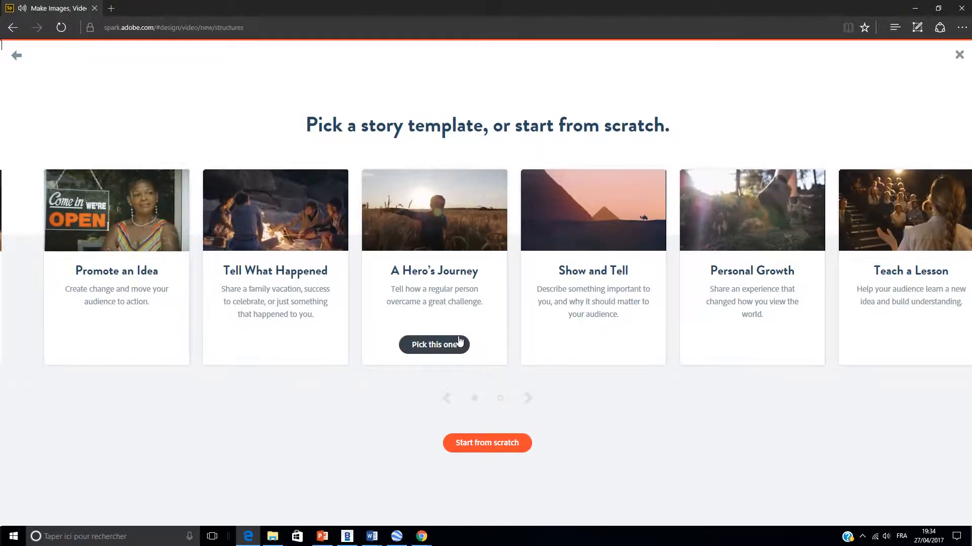
{"action": "left_click", "coordinate": [438, 239]}
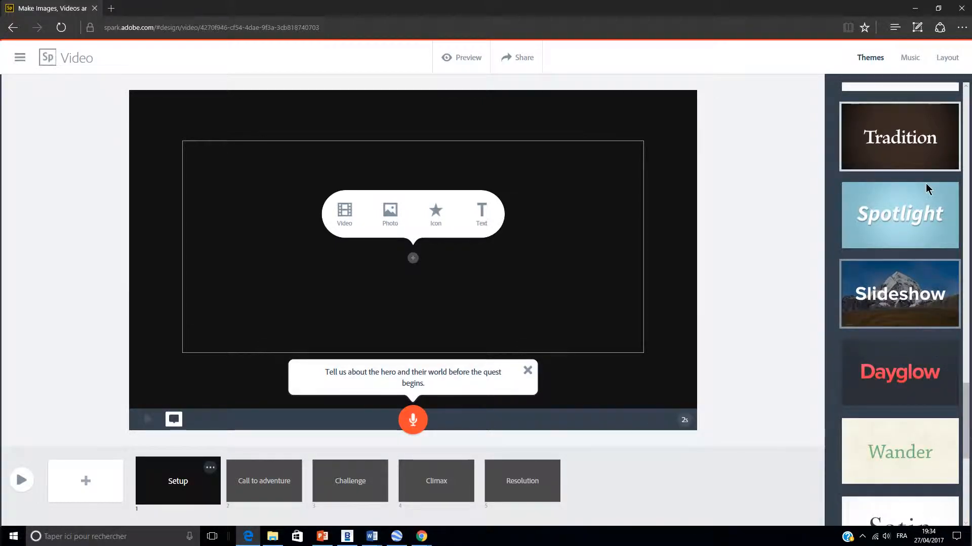
- Review the available video themes, music tracks and slide layouts
{"action": "scroll", "coordinate": [931, 279], "scroll_direction": "down", "scroll_amount": 3}
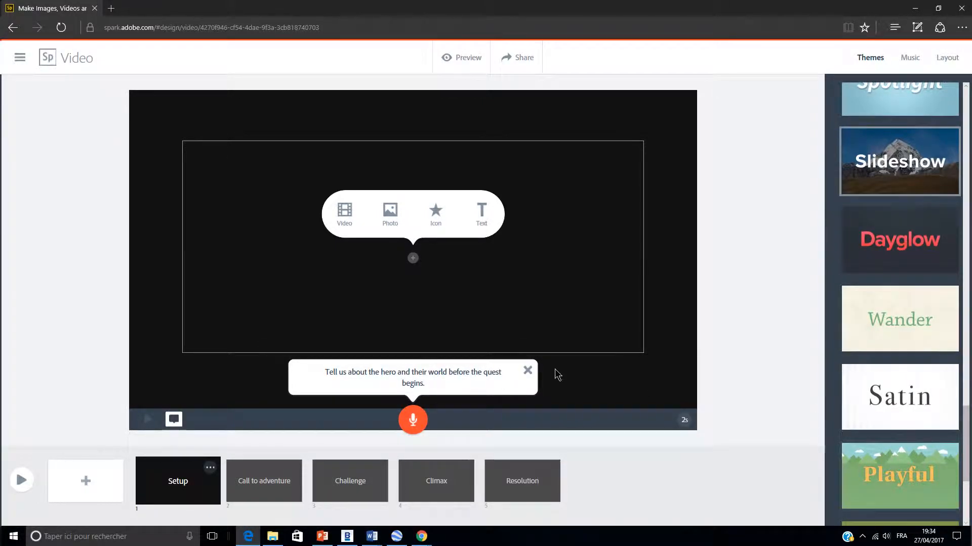
{"action": "scroll", "coordinate": [900, 240], "scroll_direction": "up", "scroll_amount": 4}
{"action": "left_click", "coordinate": [919, 59]}
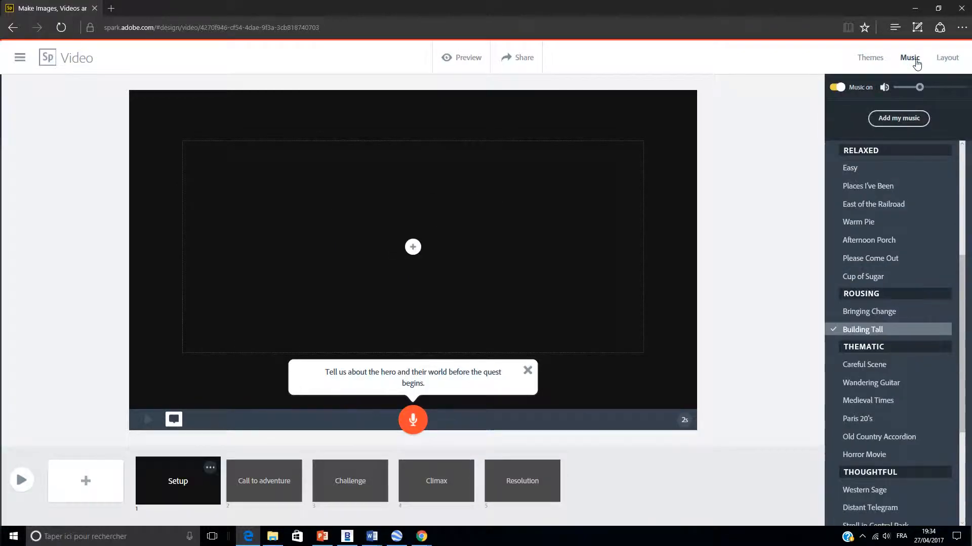
{"action": "left_click", "coordinate": [934, 60]}
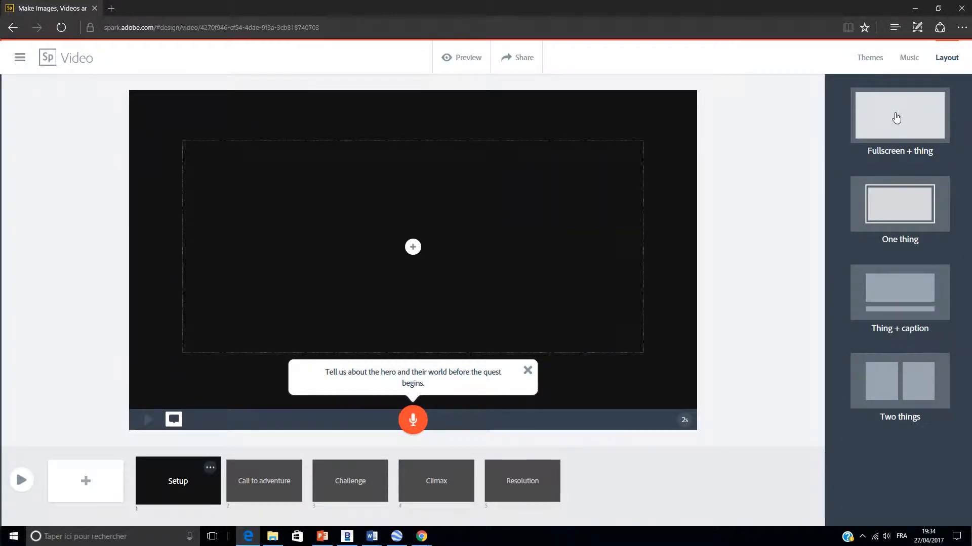
- Search the icons for "town" and add the high-rise icon with sun, trees and fountain to the Setup slide
{"action": "left_click", "coordinate": [412, 248]}
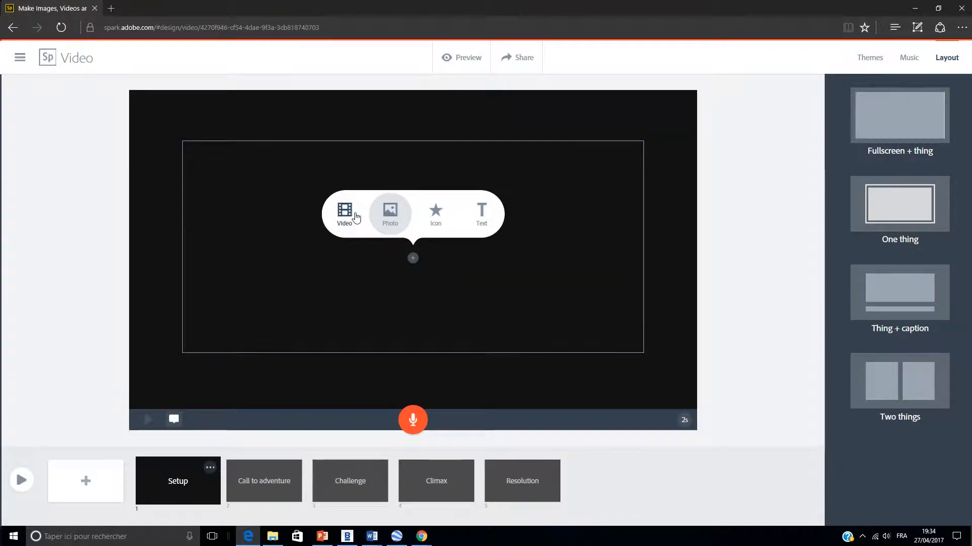
{"action": "left_click", "coordinate": [436, 217]}
{"action": "left_click", "coordinate": [856, 119]}
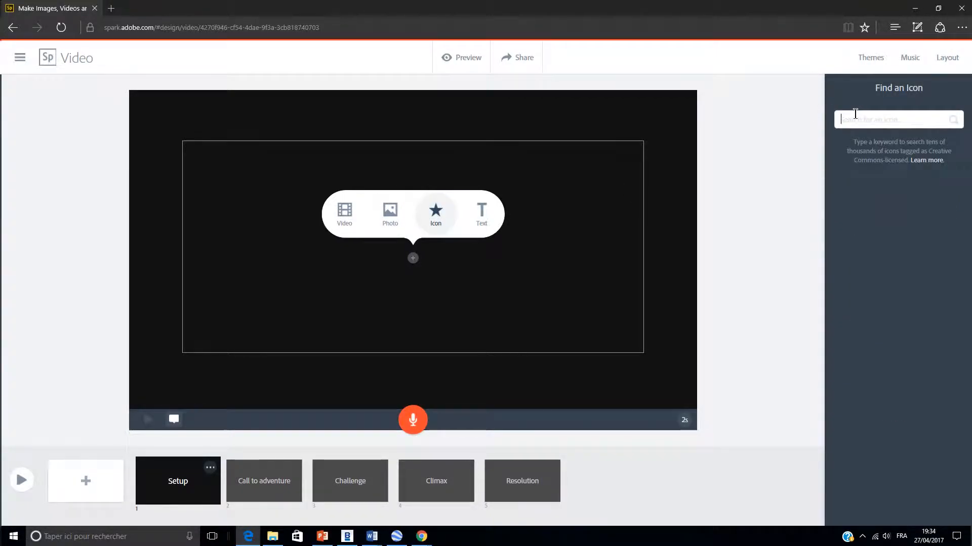
{"action": "type", "text": "town"}
{"action": "key", "text": "Return"}
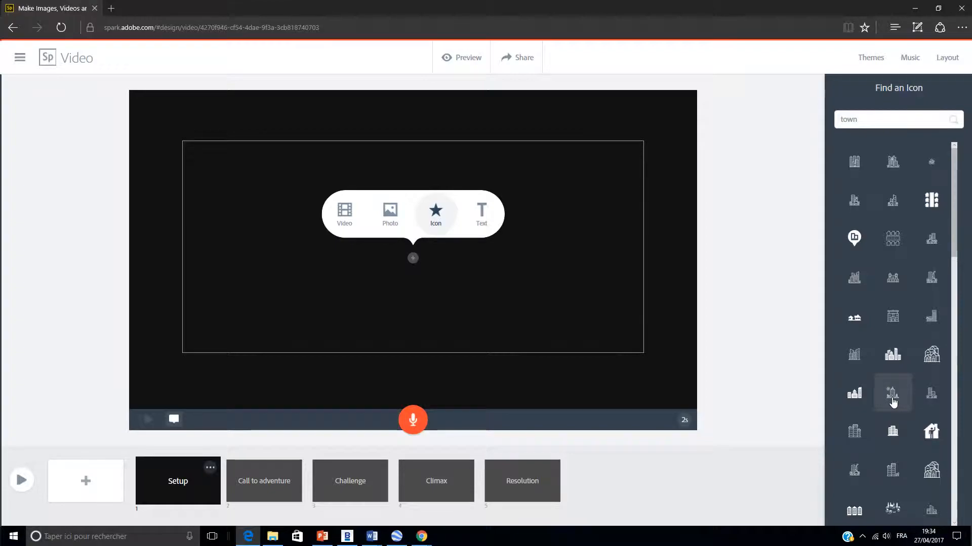
{"action": "left_click", "coordinate": [892, 404]}
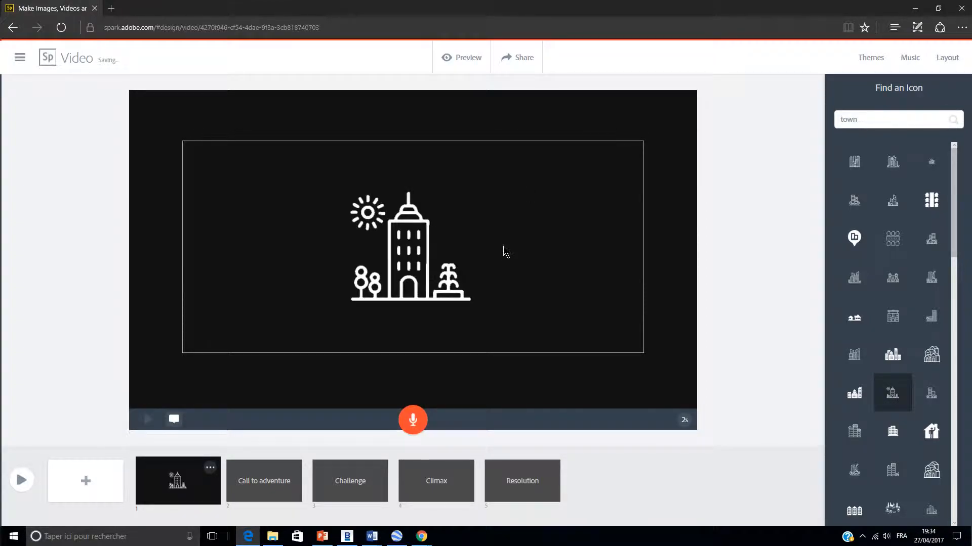
- Allow microphone access for the site and record a short voice narration on the first slide
{"action": "left_click", "coordinate": [413, 421]}
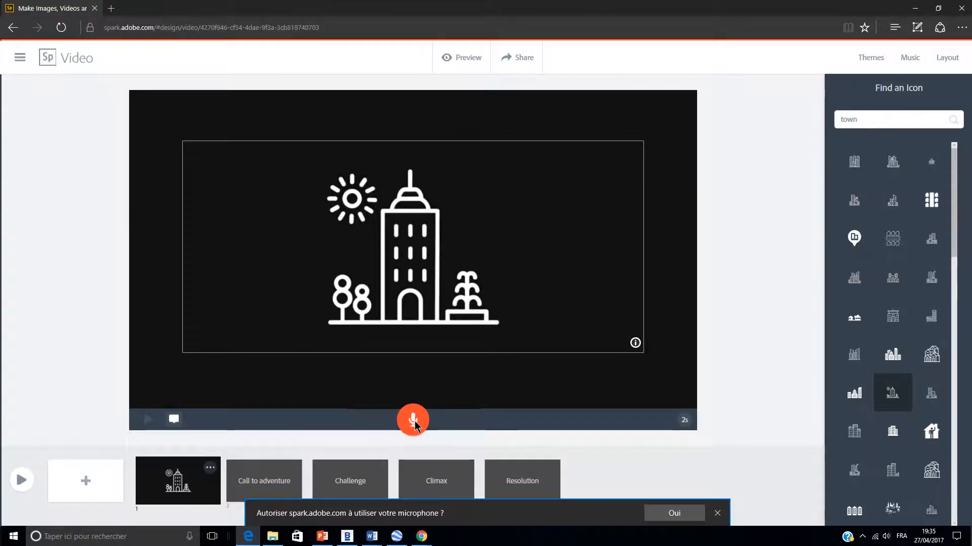
{"action": "left_click", "coordinate": [680, 514]}
{"action": "left_click_drag", "start_coordinate": [414, 424], "coordinate": [416, 425]}
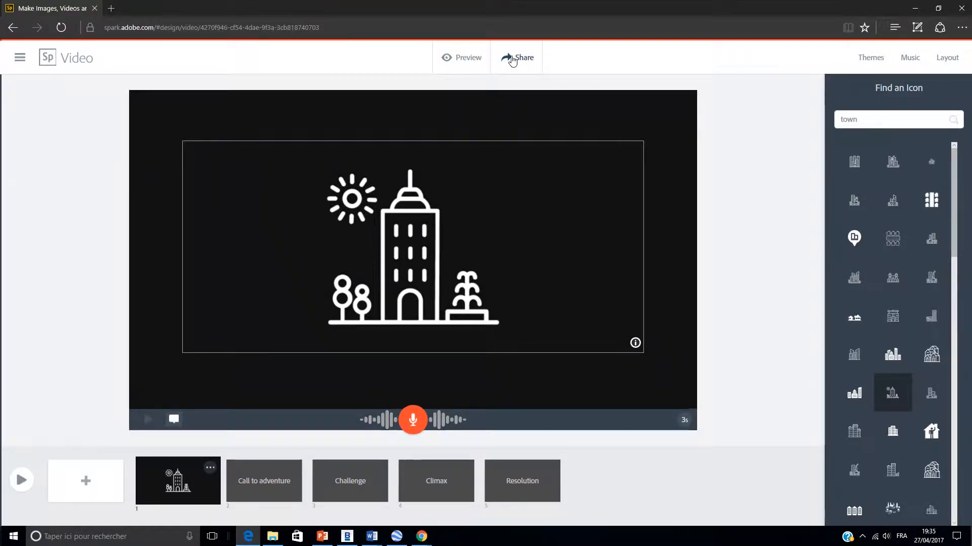
- Preview the video, close the preview, and start downloading the video from the sharing options
{"action": "left_click", "coordinate": [468, 59]}
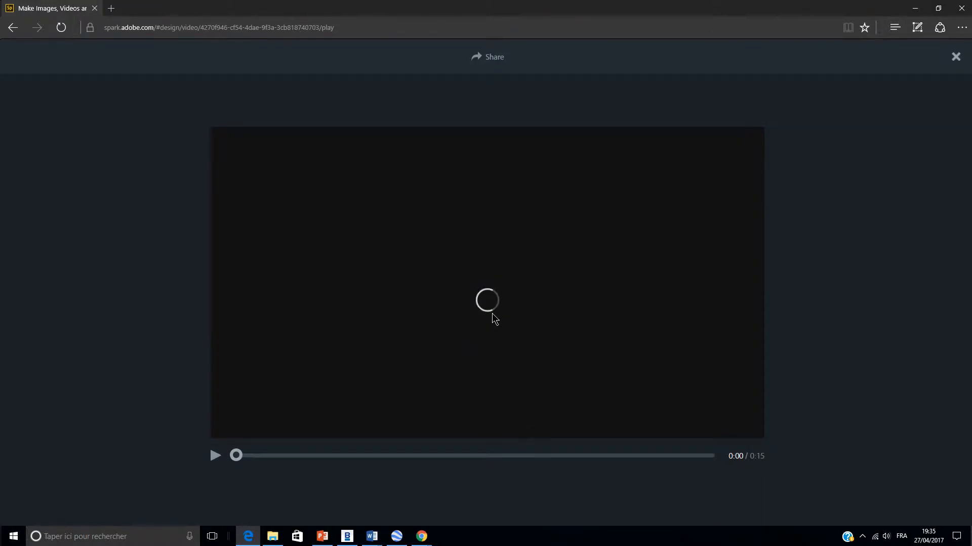
{"action": "left_click", "coordinate": [955, 57]}
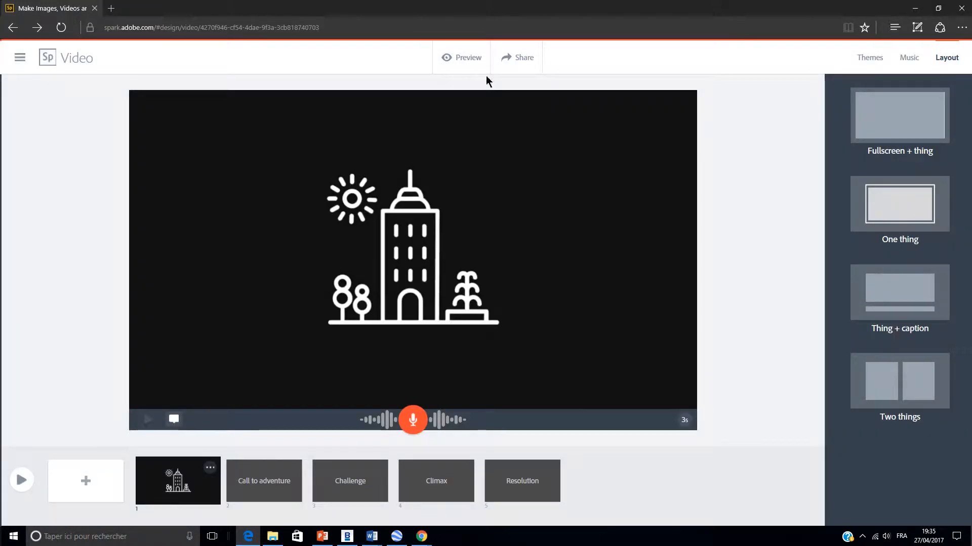
{"action": "left_click", "coordinate": [517, 65]}
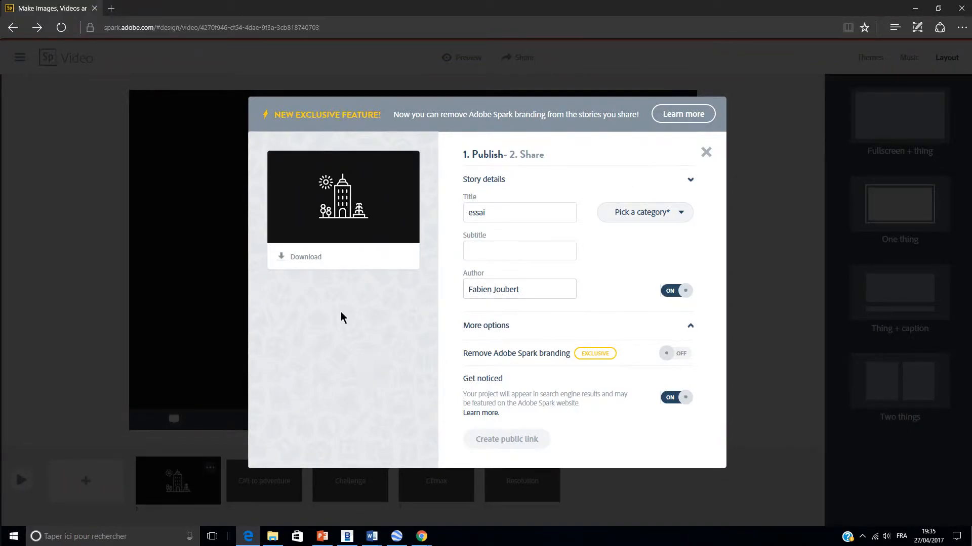
{"action": "left_click", "coordinate": [300, 259]}
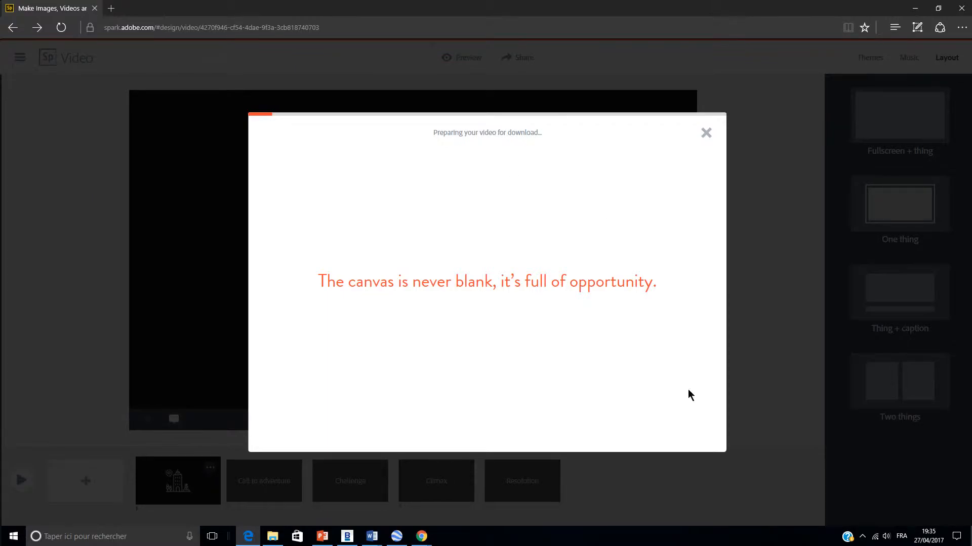
- Minimize the browser and switch to File Explorer to open the folder Travail > Cours 2016 > 3 > geo > G1 > Sth2 > Vidéos
{"action": "left_click", "coordinate": [923, 15]}
{"action": "left_click", "coordinate": [914, 6]}
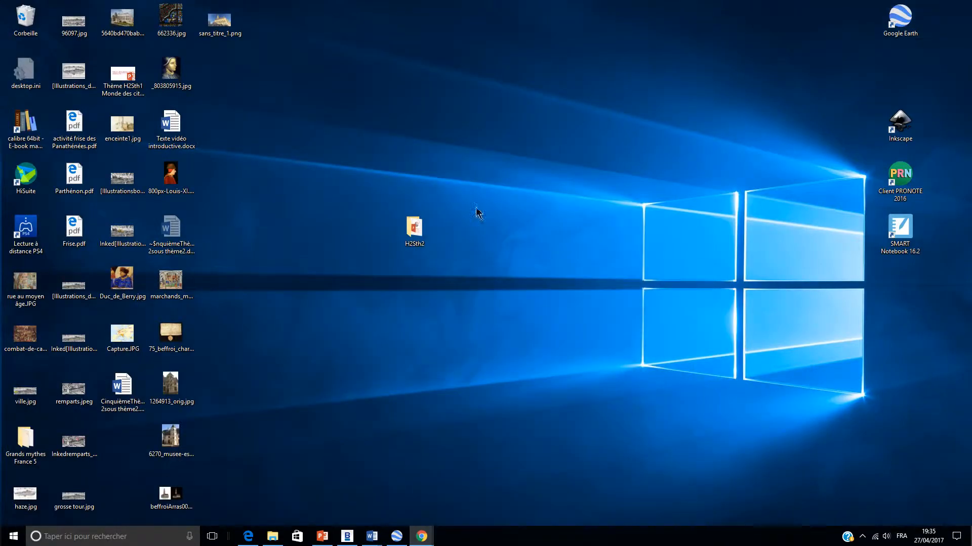
{"action": "left_click", "coordinate": [272, 537]}
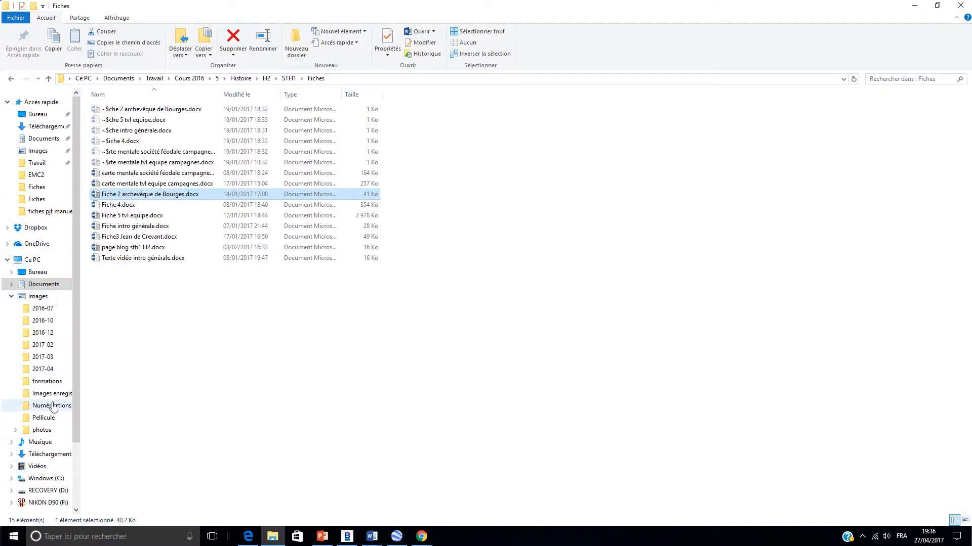
{"action": "left_click", "coordinate": [43, 167]}
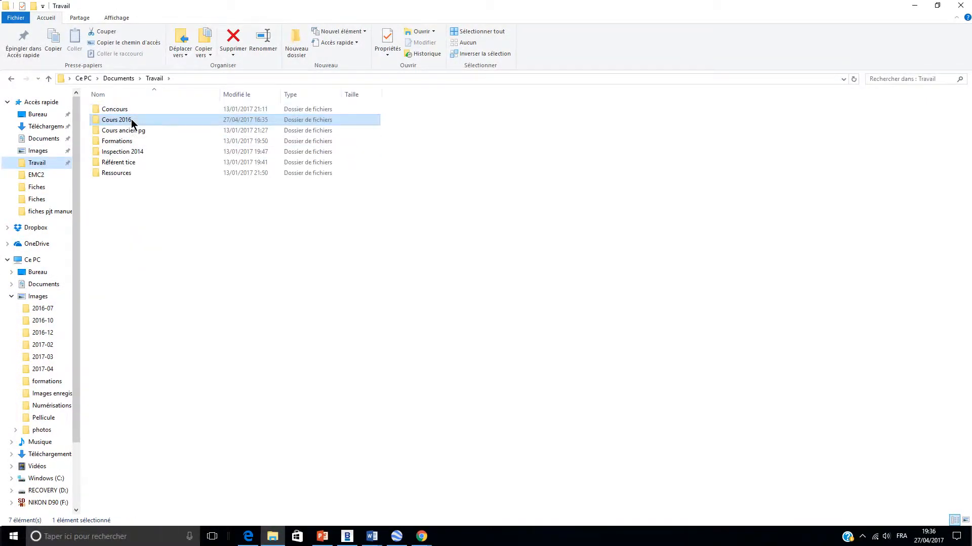
{"action": "double_click", "coordinate": [132, 119]}
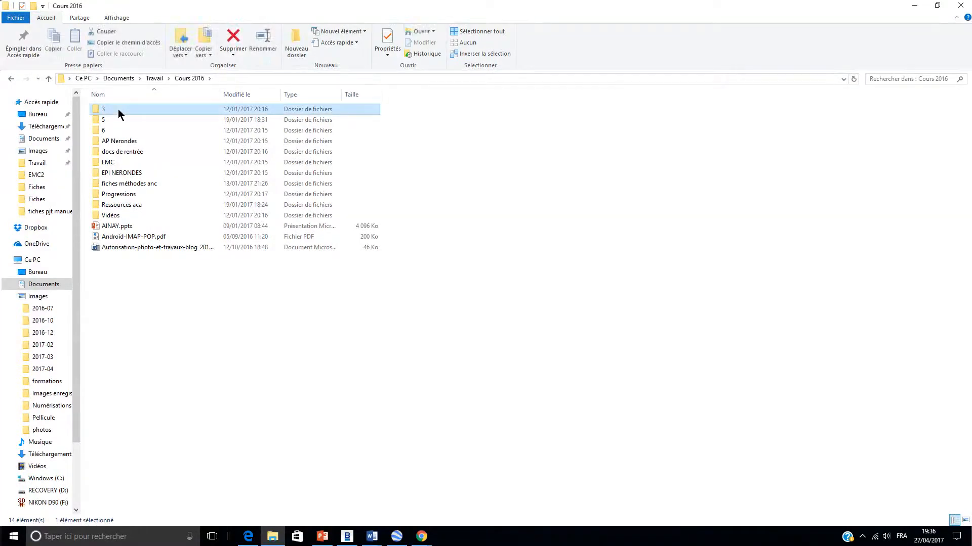
{"action": "double_click", "coordinate": [117, 108]}
{"action": "double_click", "coordinate": [120, 141]}
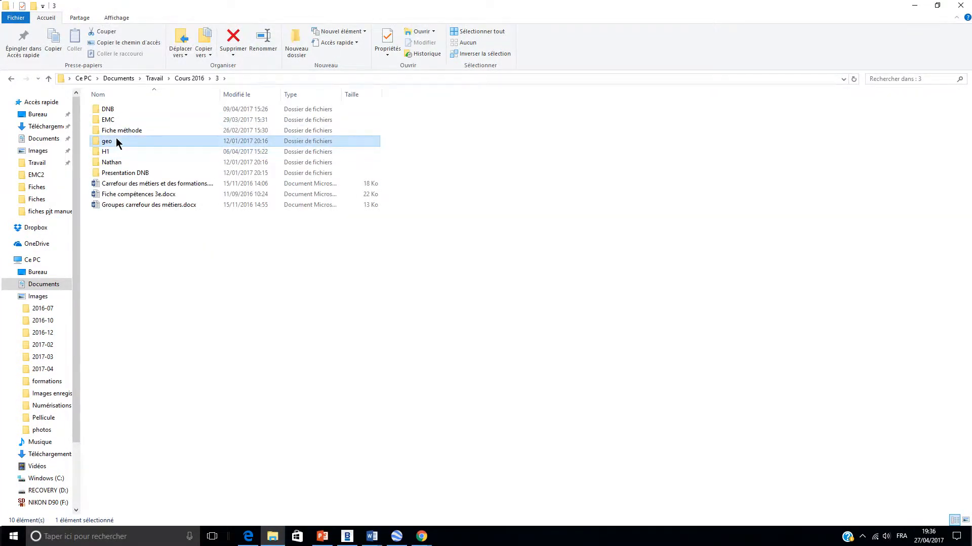
{"action": "double_click", "coordinate": [119, 105]}
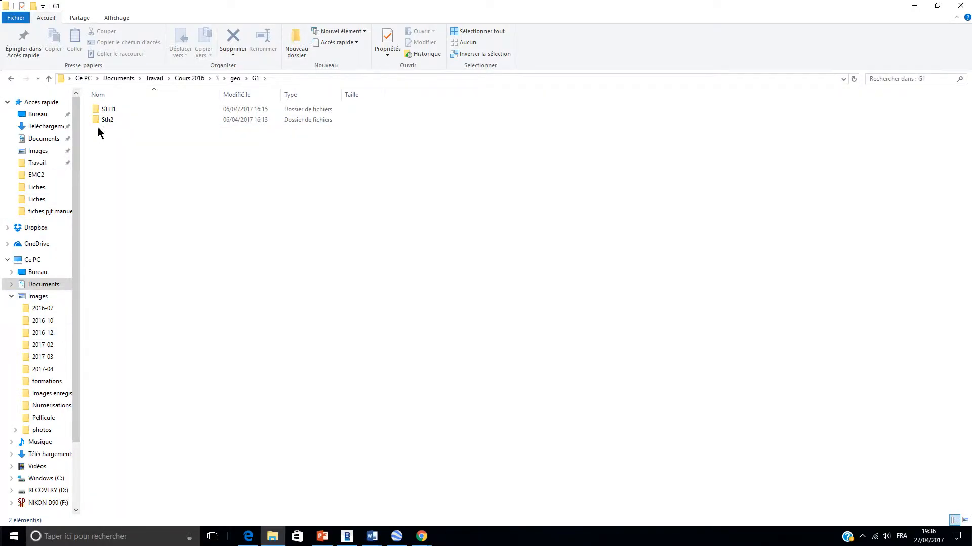
{"action": "left_click", "coordinate": [102, 120]}
{"action": "double_click", "coordinate": [102, 120]}
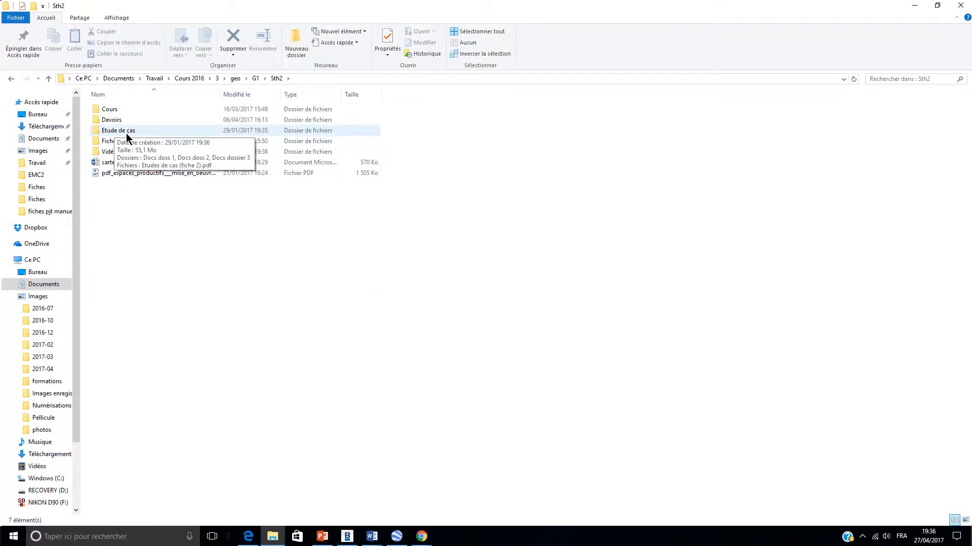
{"action": "double_click", "coordinate": [120, 154]}
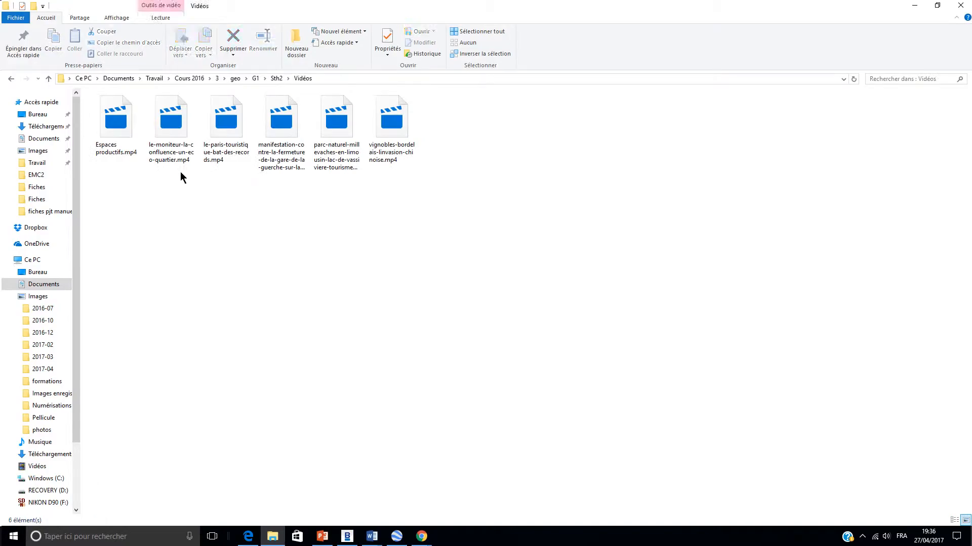
- Play Espaces productifs.mp4, skip ahead to about 00:00:40 and pause it on the farm and tractor icons
{"action": "double_click", "coordinate": [115, 118]}
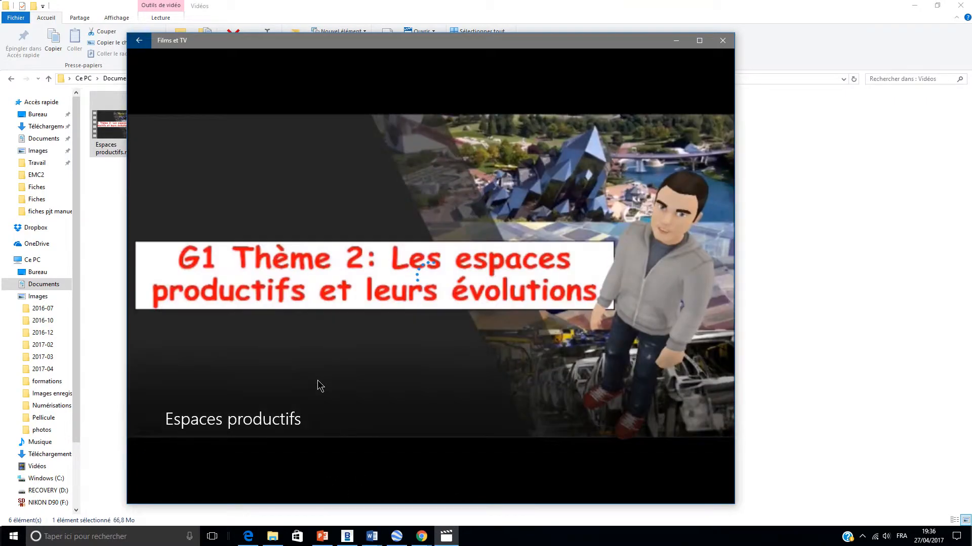
{"action": "mouse_move", "coordinate": [209, 453]}
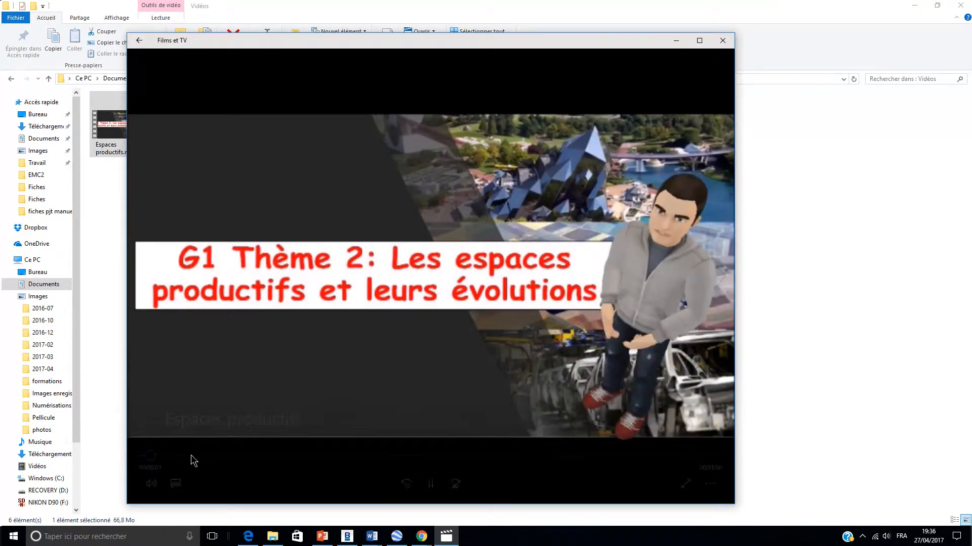
{"action": "left_click_drag", "start_coordinate": [183, 456], "coordinate": [205, 456]}
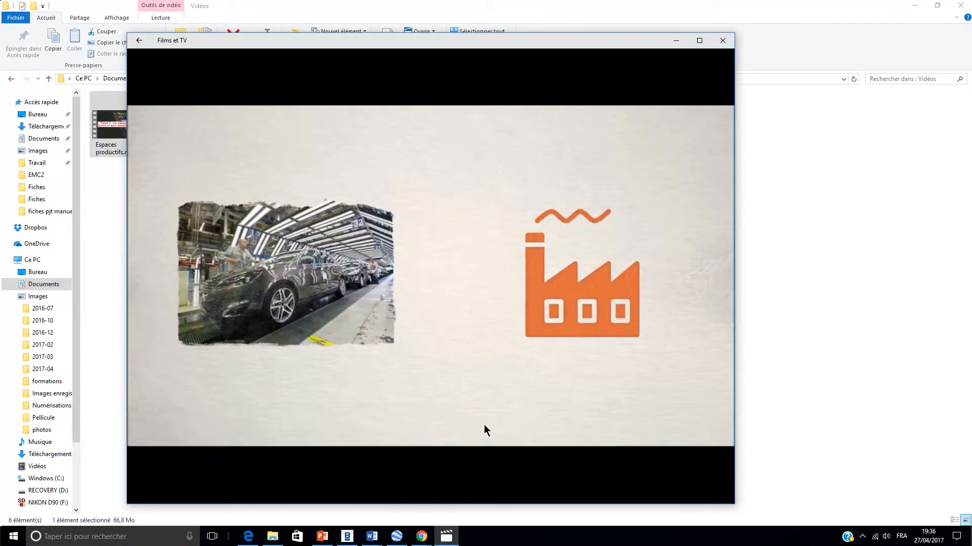
{"action": "left_click", "coordinate": [338, 462]}
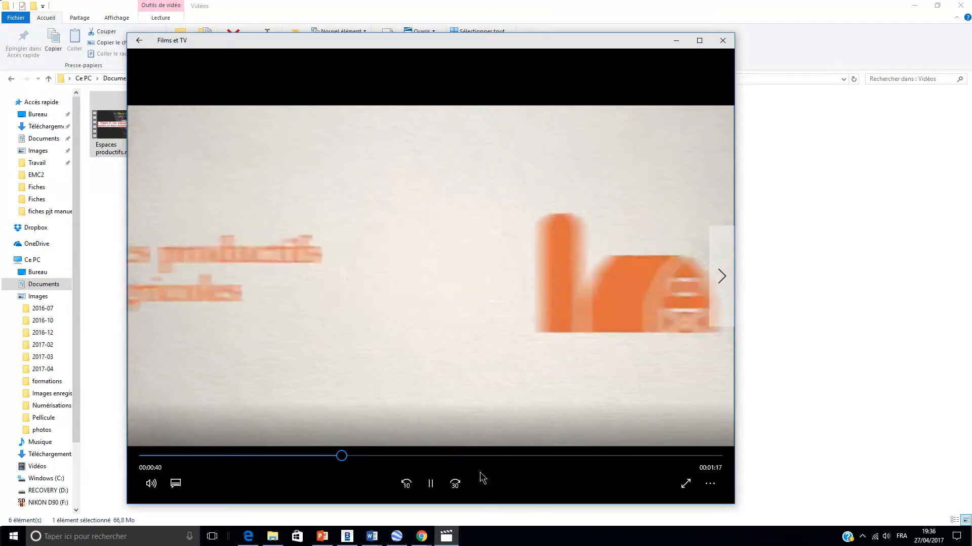
{"action": "left_click", "coordinate": [431, 484]}
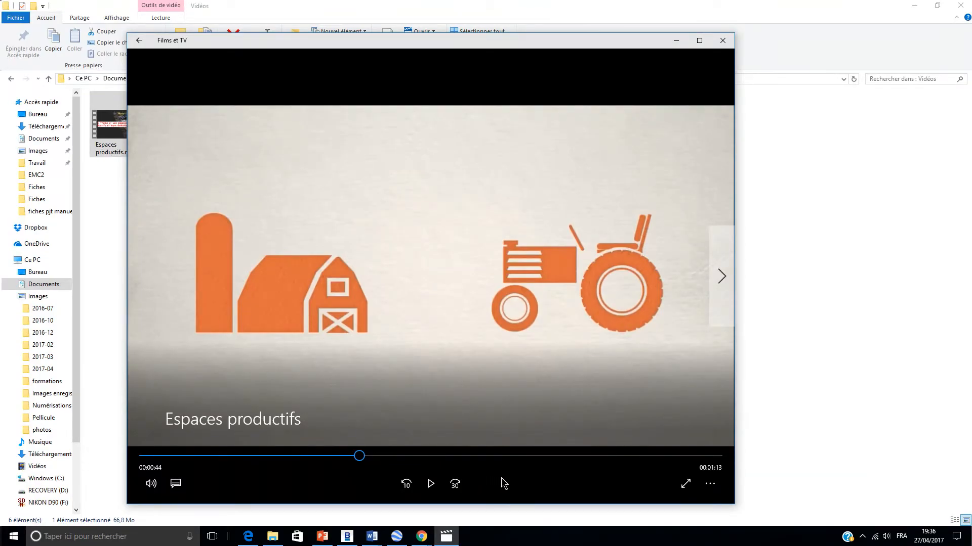
- Switch to the Chrome window containing the Spark video project and open the Cattura CaptureCast recorder
{"action": "left_click", "coordinate": [425, 541]}
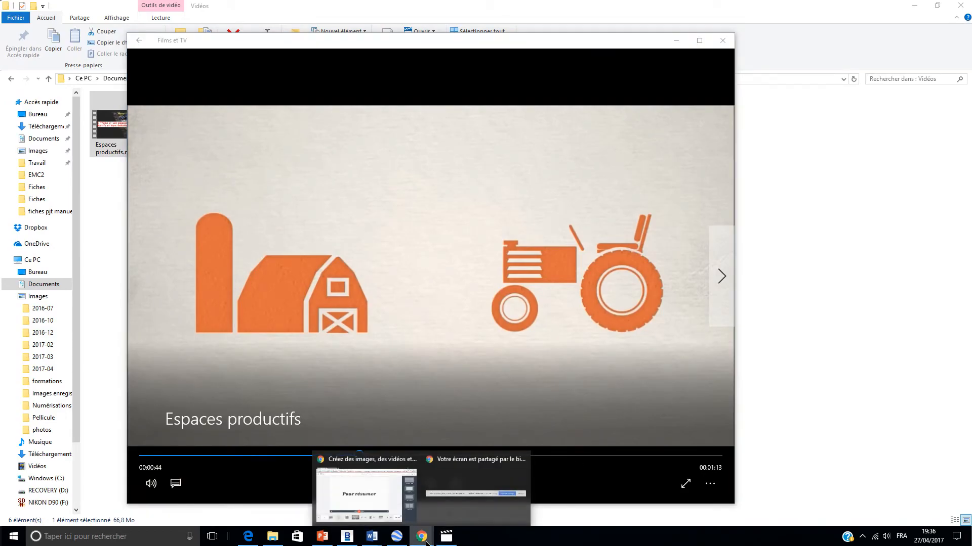
{"action": "mouse_move", "coordinate": [416, 539]}
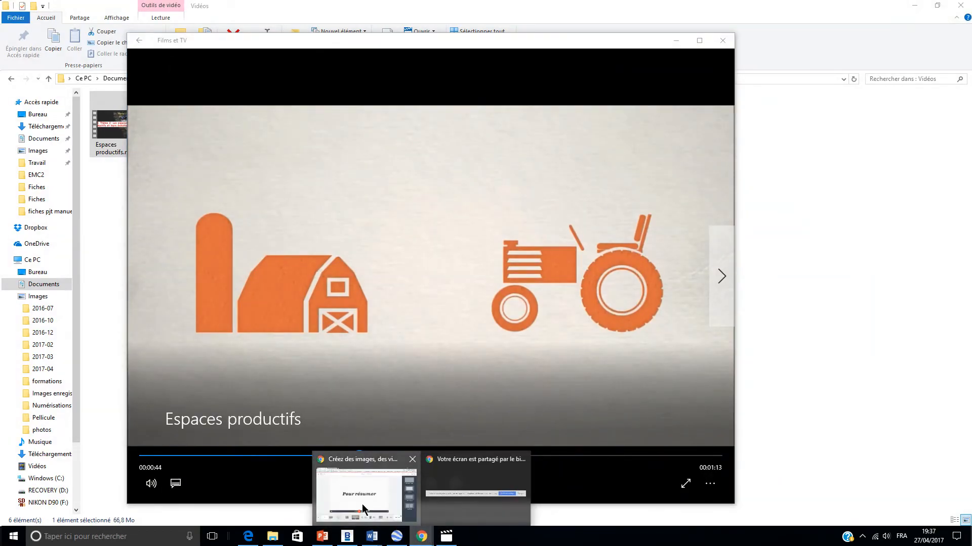
{"action": "left_click", "coordinate": [362, 506]}
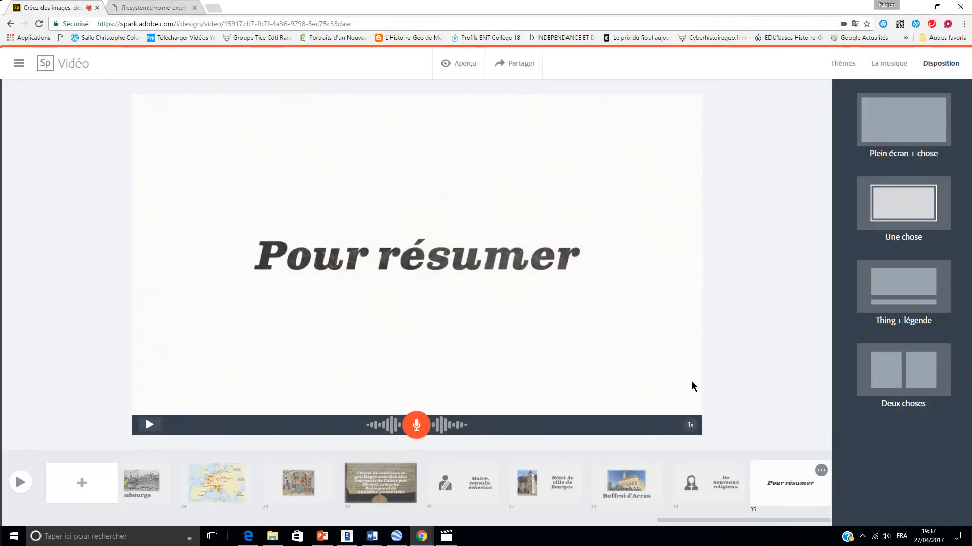
{"action": "left_click", "coordinate": [947, 24]}
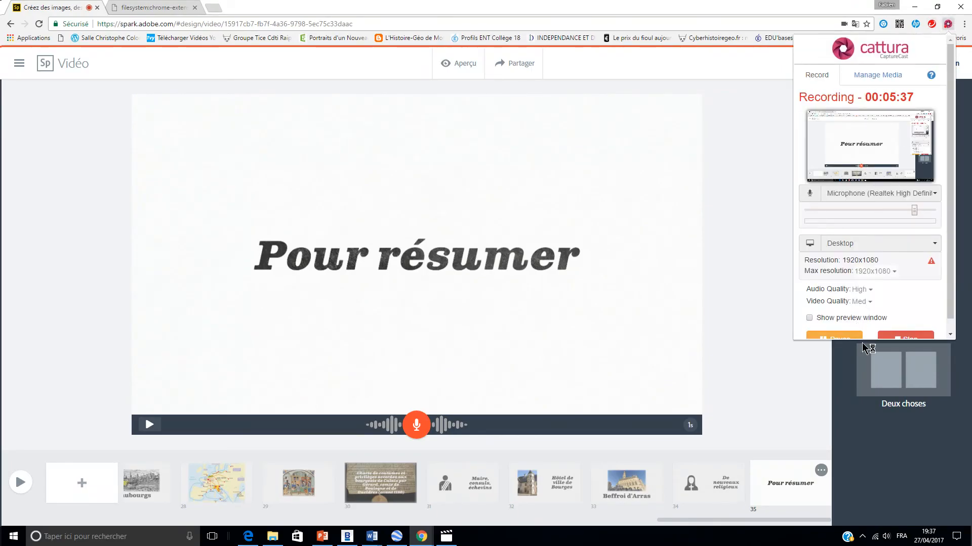